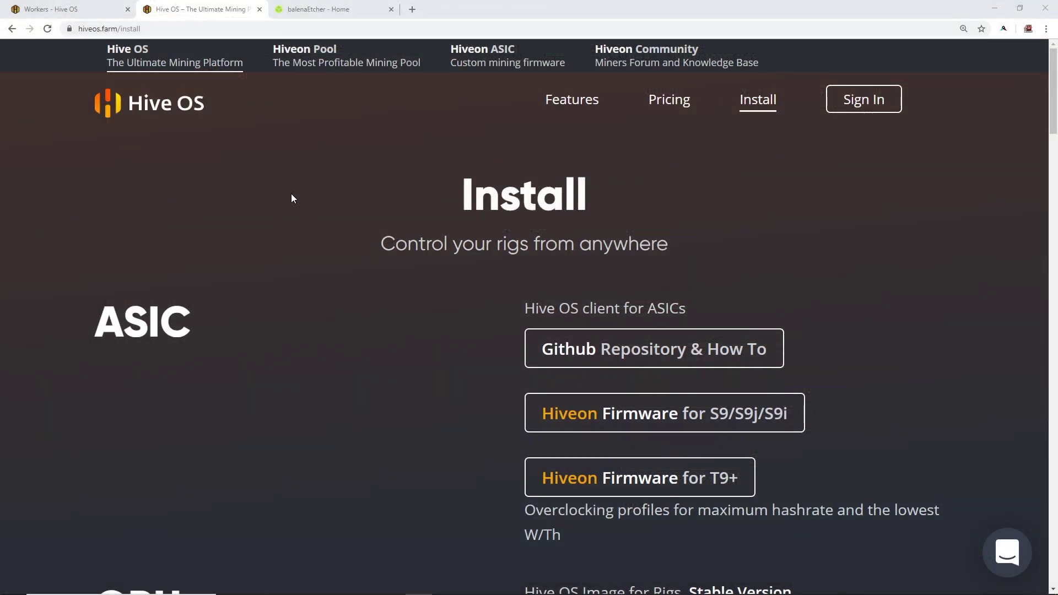
Step: Read through the Hive OS Install page, highlighting the Beta Image description
left_click(143, 28)
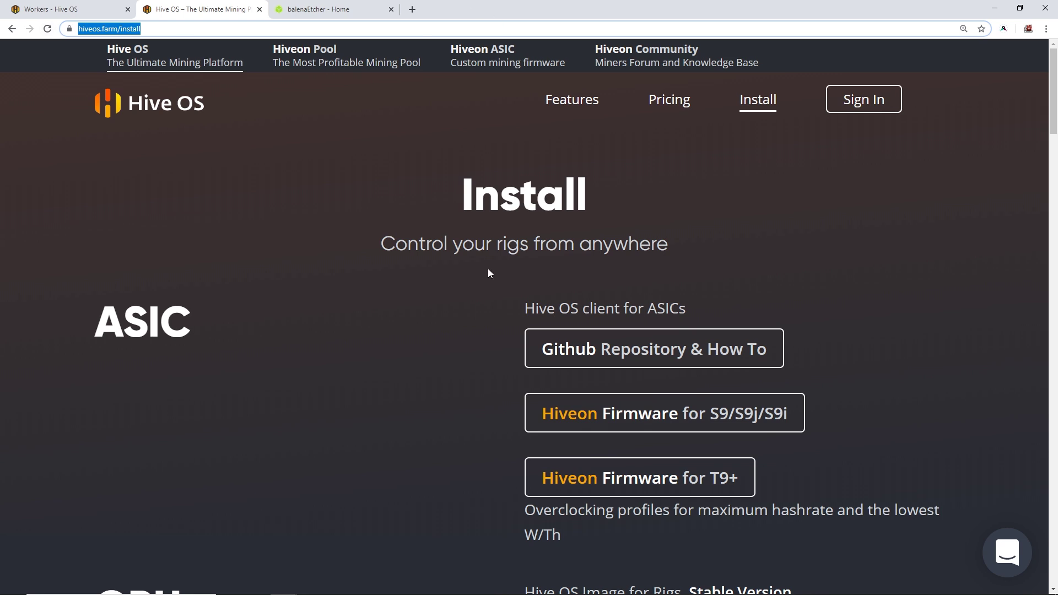
scroll(768, 141, "down", 1)
scroll(736, 91, "up", 1)
scroll(393, 292, "down", 8)
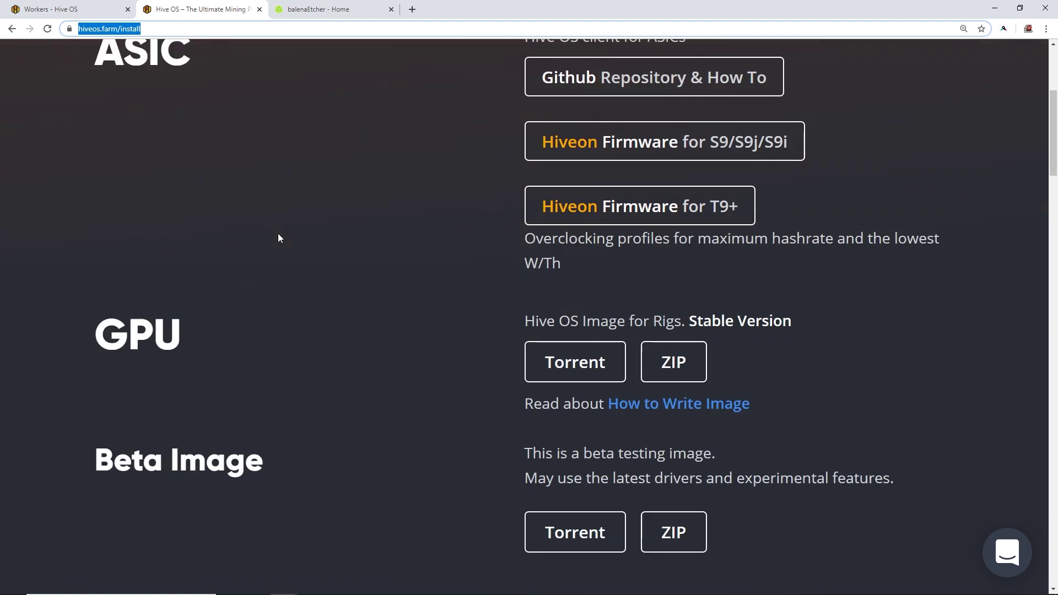
left_click(173, 296)
left_click_drag(525, 284, 664, 301)
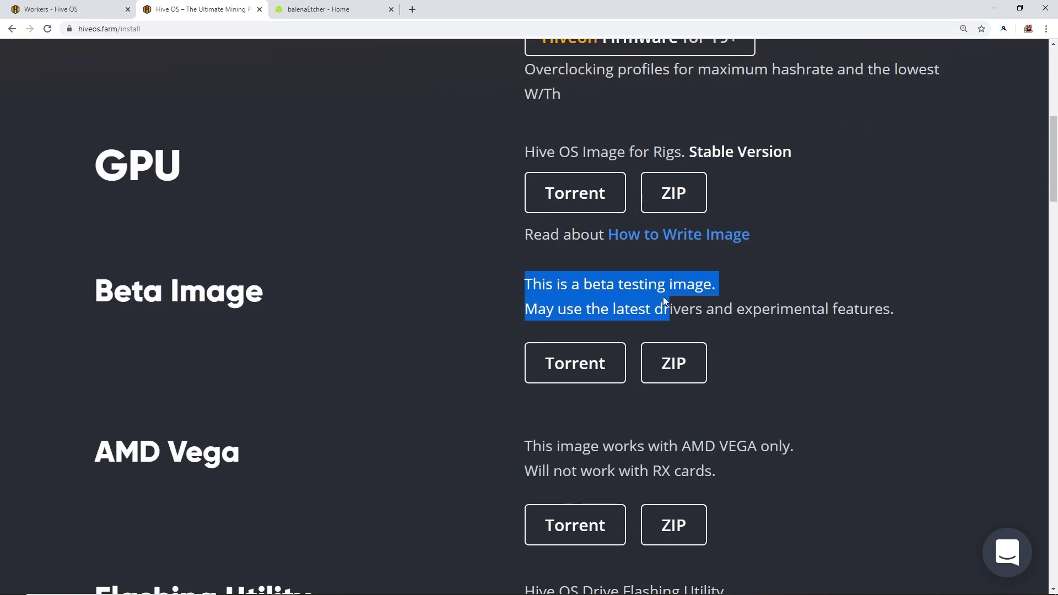
left_click(604, 307)
left_click_drag(654, 309, 895, 306)
left_click(895, 306)
Step: Scroll to the GPU section and highlight the Stable Version Torrent/ZIP download line
scroll(226, 358, "down", 2)
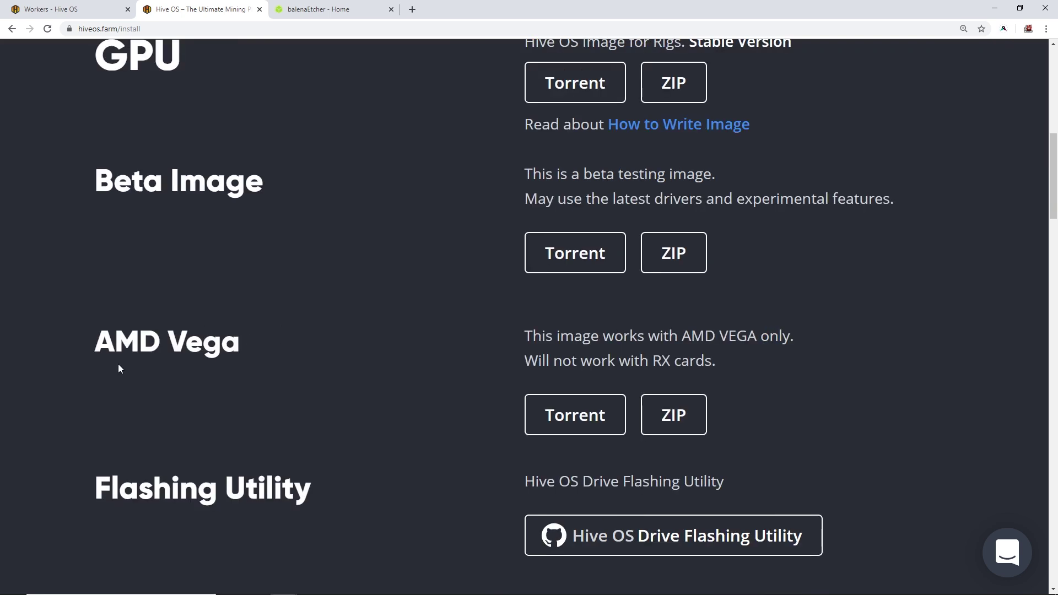
scroll(342, 415, "down", 2)
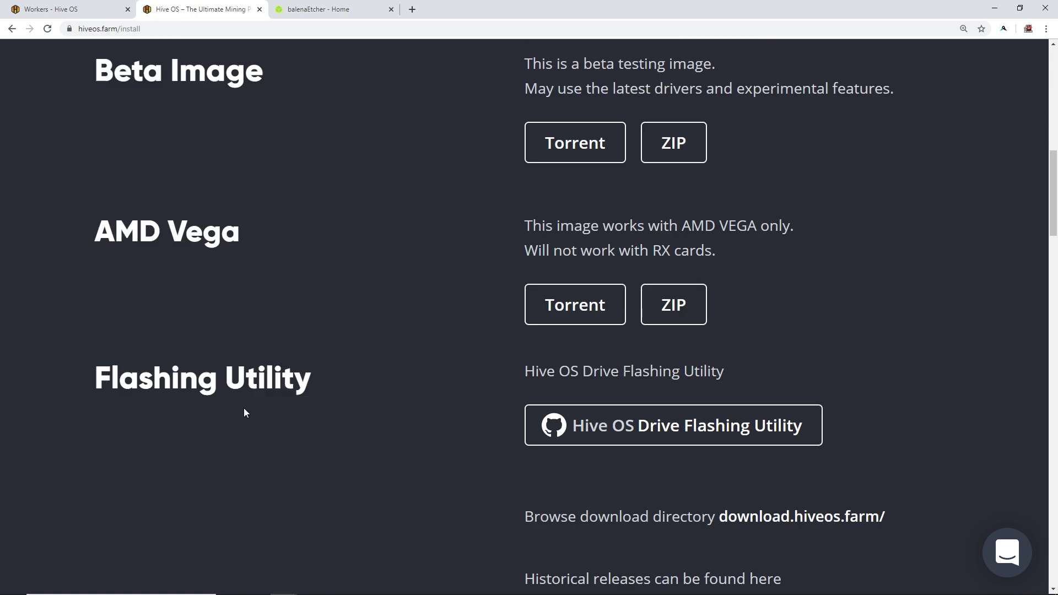
left_click_drag(126, 386, 441, 379)
left_click(441, 379)
scroll(442, 379, "down", 2)
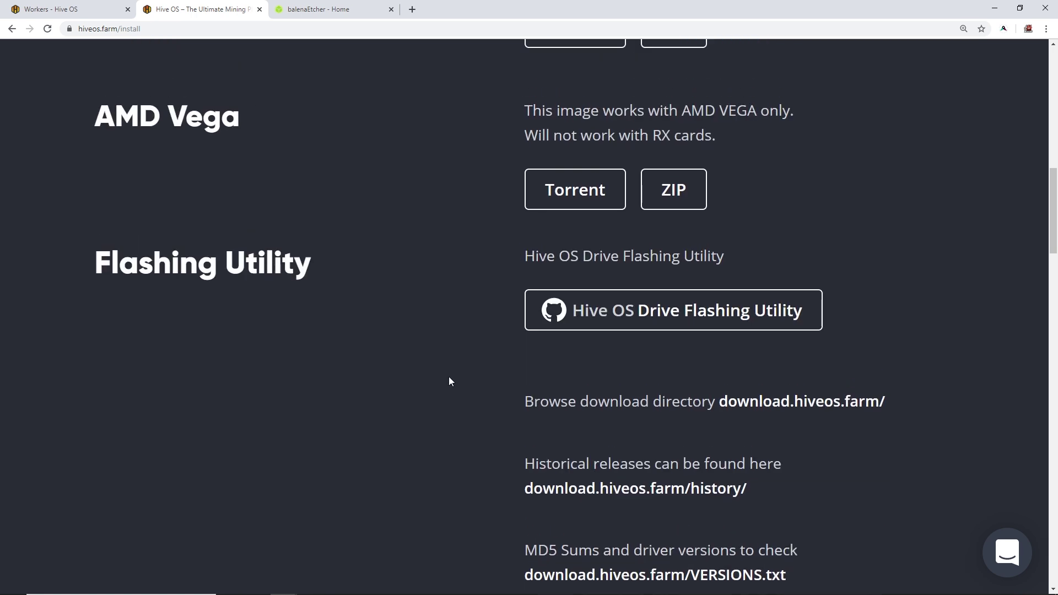
scroll(474, 377, "up", 6)
scroll(474, 377, "up", 5)
scroll(475, 377, "down", 4)
scroll(473, 374, "up", 1)
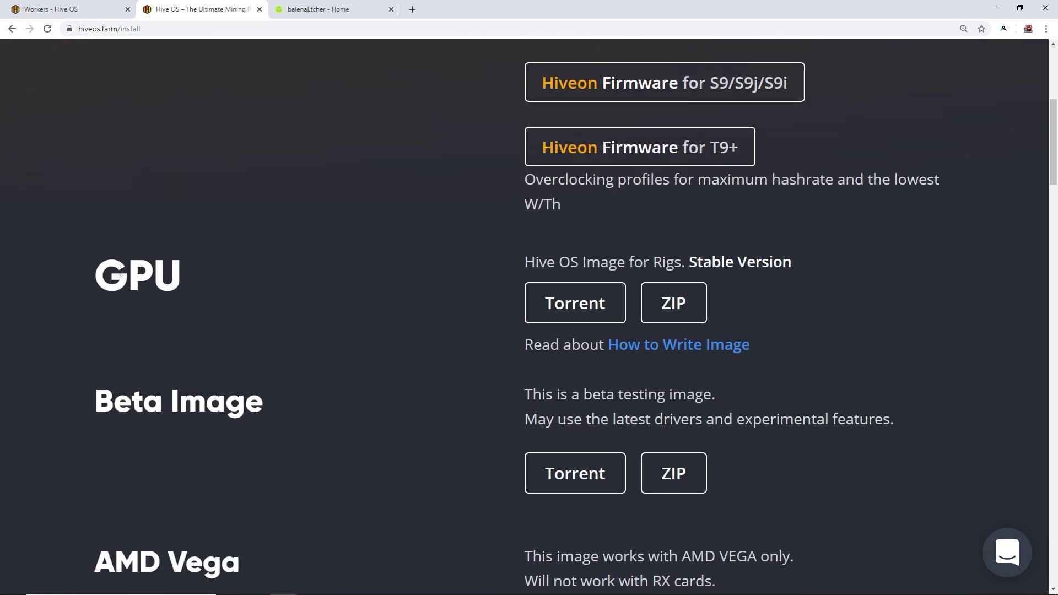
left_click_drag(97, 274, 806, 311)
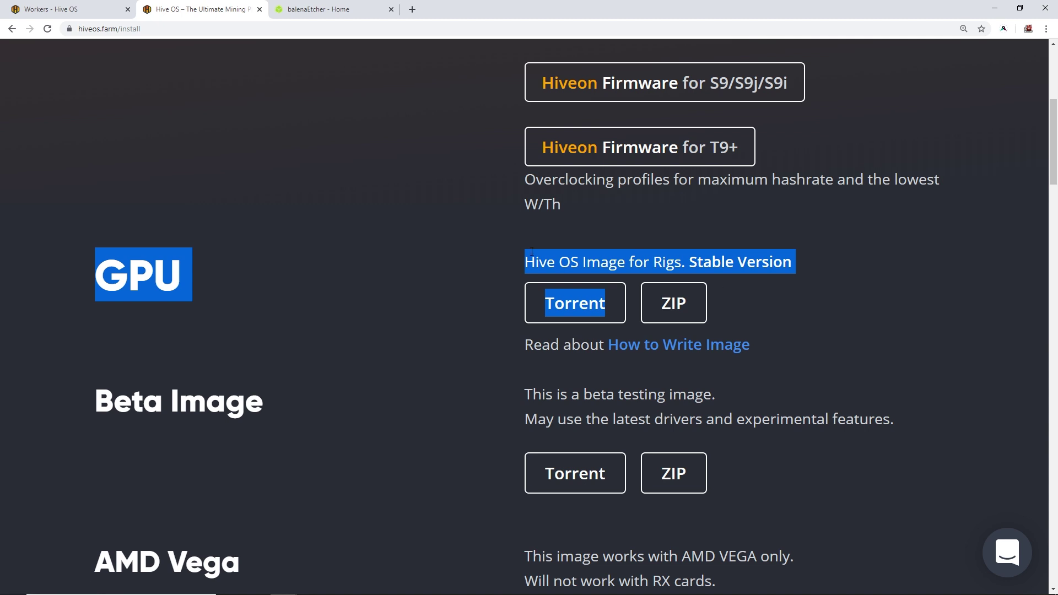
left_click_drag(689, 263, 792, 263)
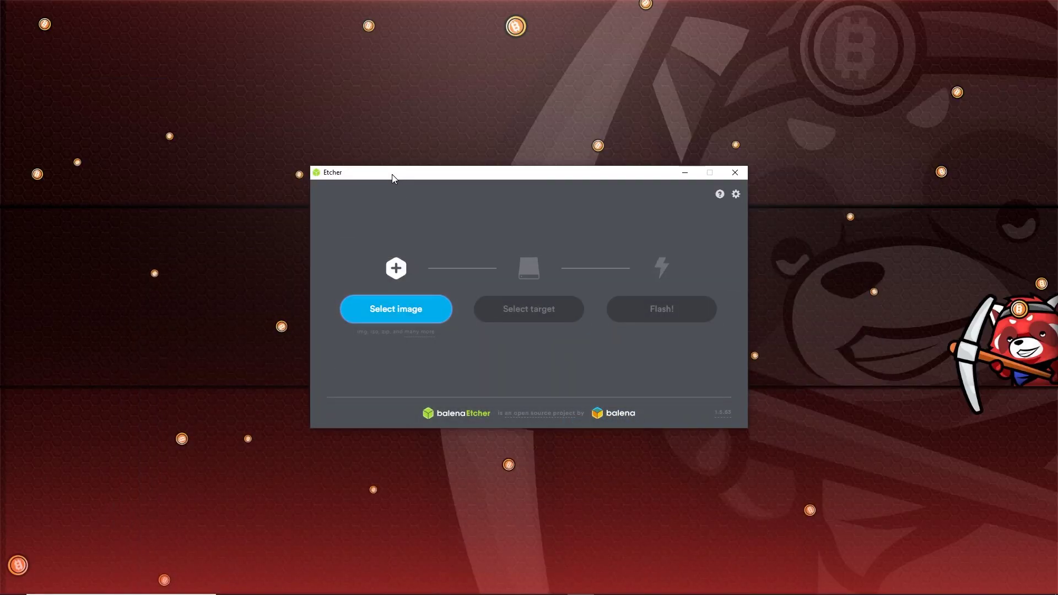
Step: Bring balenaEtcher forward and open its image chooser showing the hiveos zip in Downloads
left_click_drag(394, 174, 389, 174)
mouse_move(284, 584)
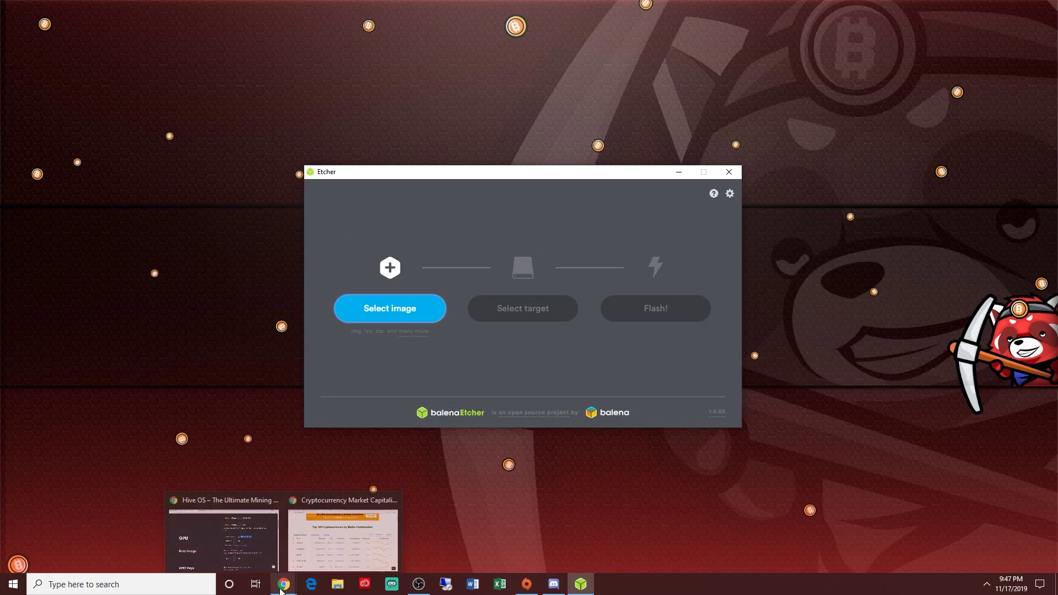
left_click(330, 531)
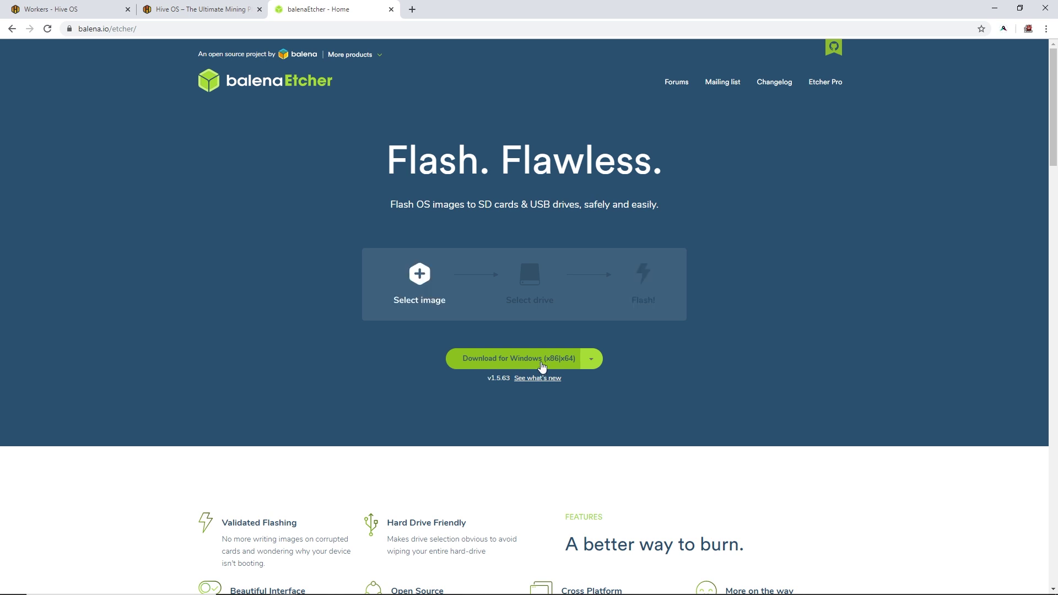
left_click(995, 8)
left_click(396, 317)
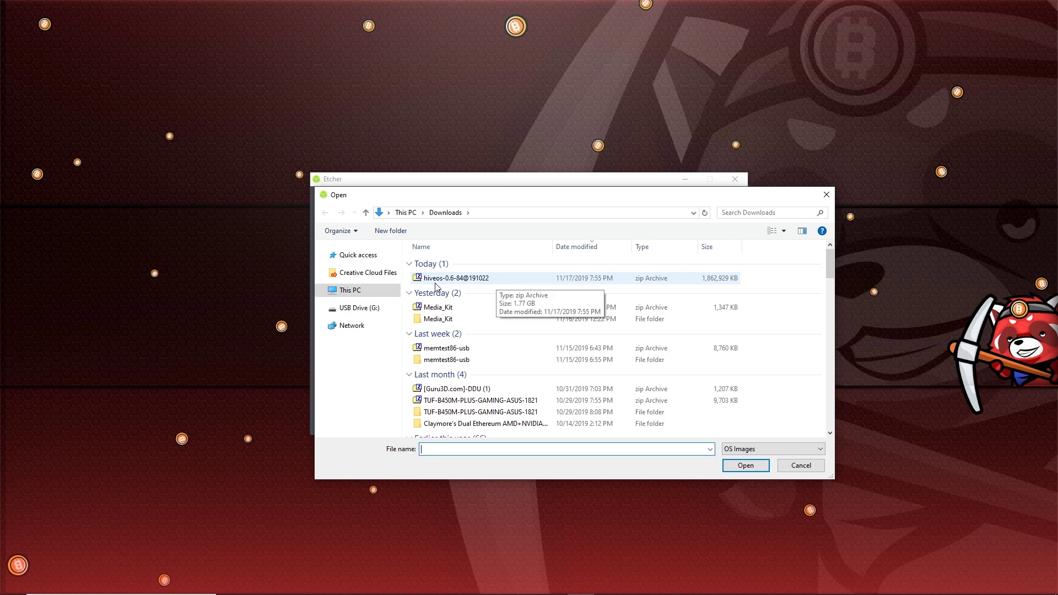
Step: Flash the hiveos-0.6-84@191022 zip image onto the SanDisk Ultra USB target drive
double_click(480, 281)
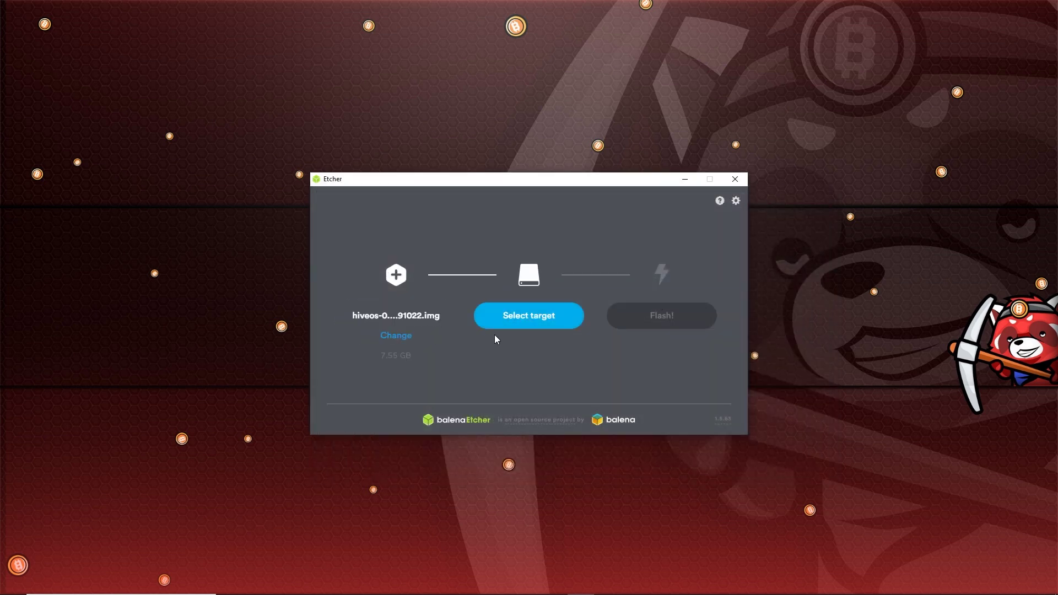
left_click(527, 319)
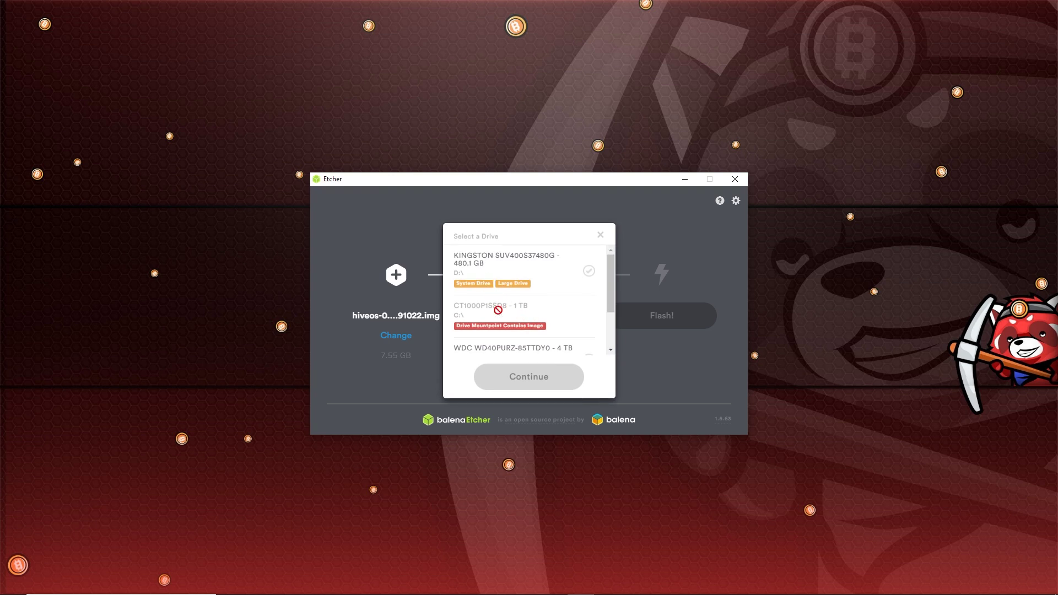
scroll(506, 322, "down", 2)
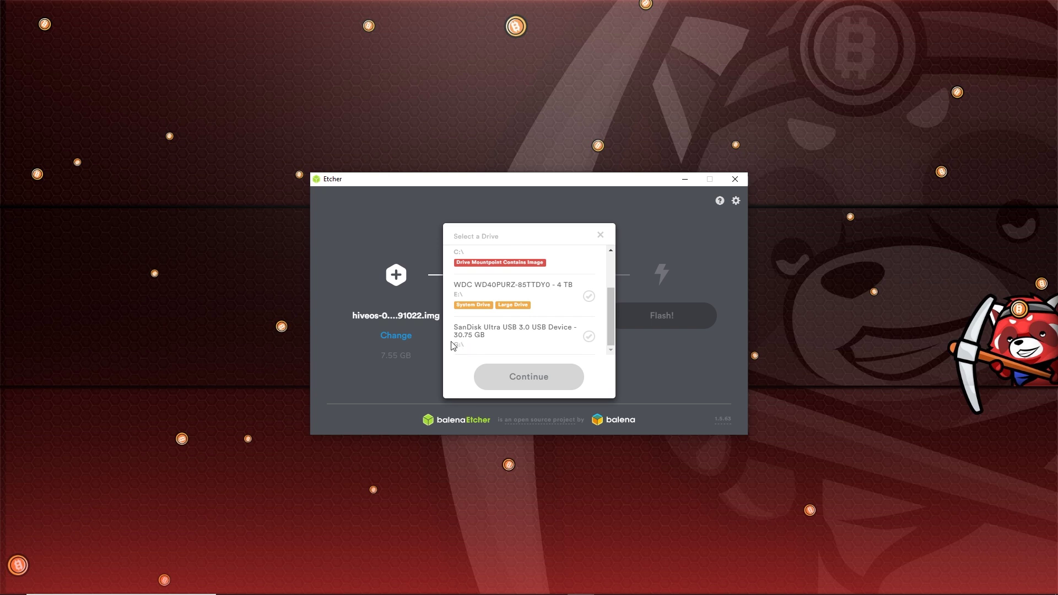
left_click(465, 341)
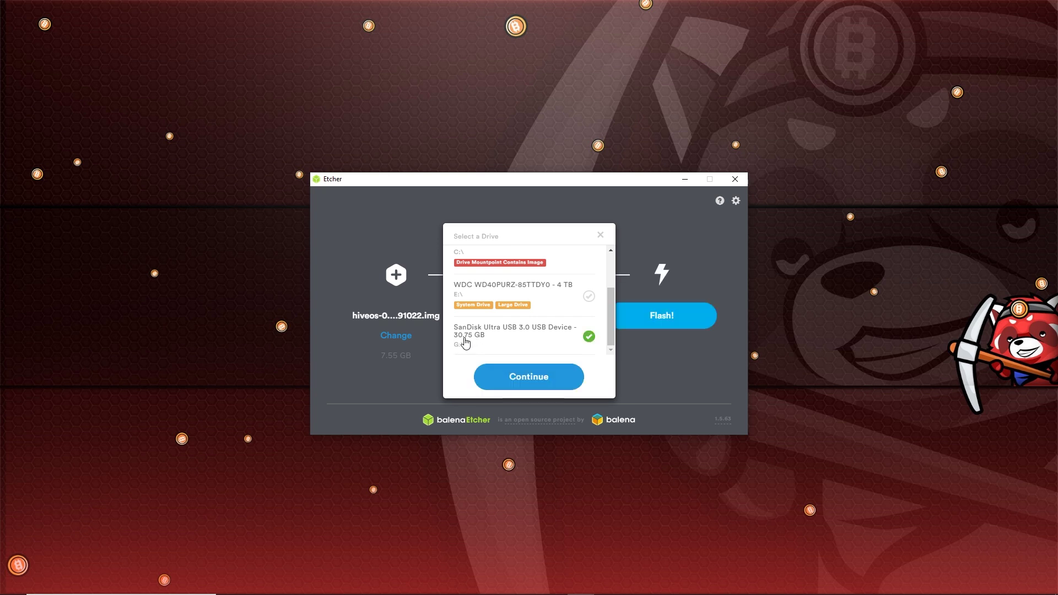
left_click(521, 380)
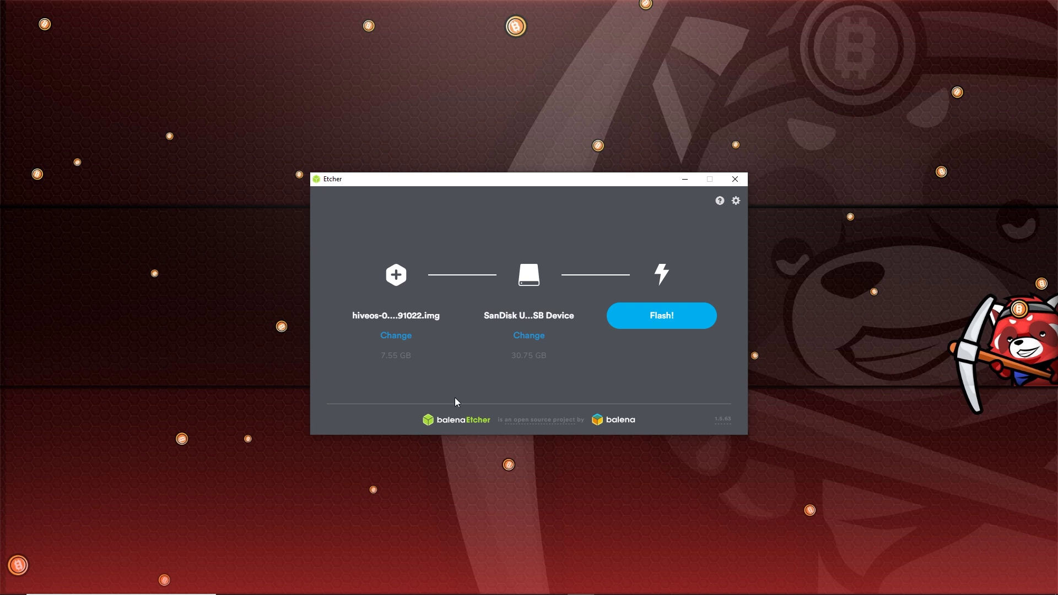
left_click(666, 323)
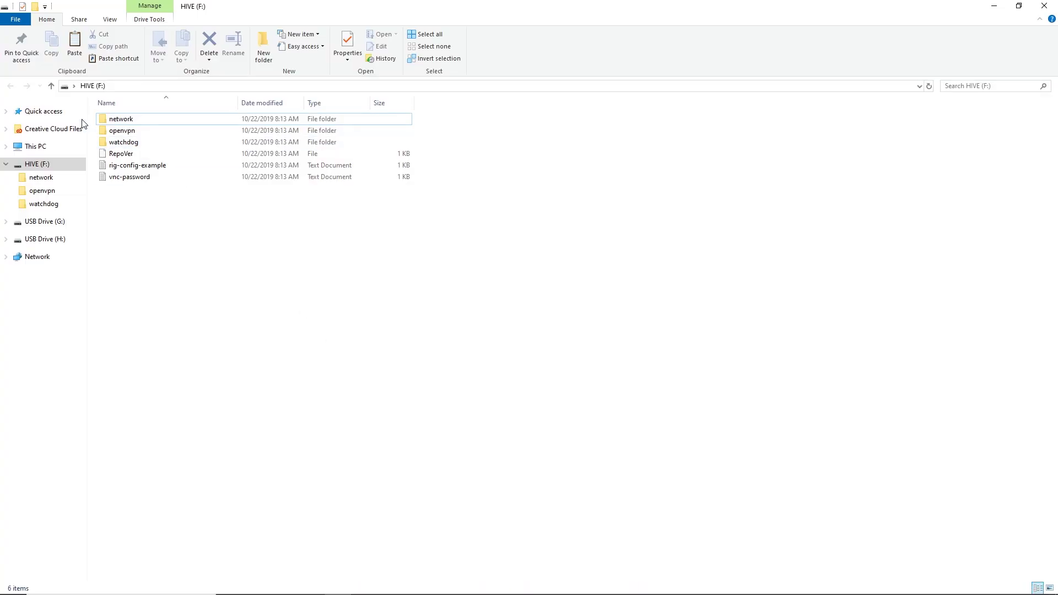
Step: Review the files on HIVE (F:), then bring up the Hive OS Workers dashboard
left_click_drag(156, 220, 114, 117)
left_click(205, 265)
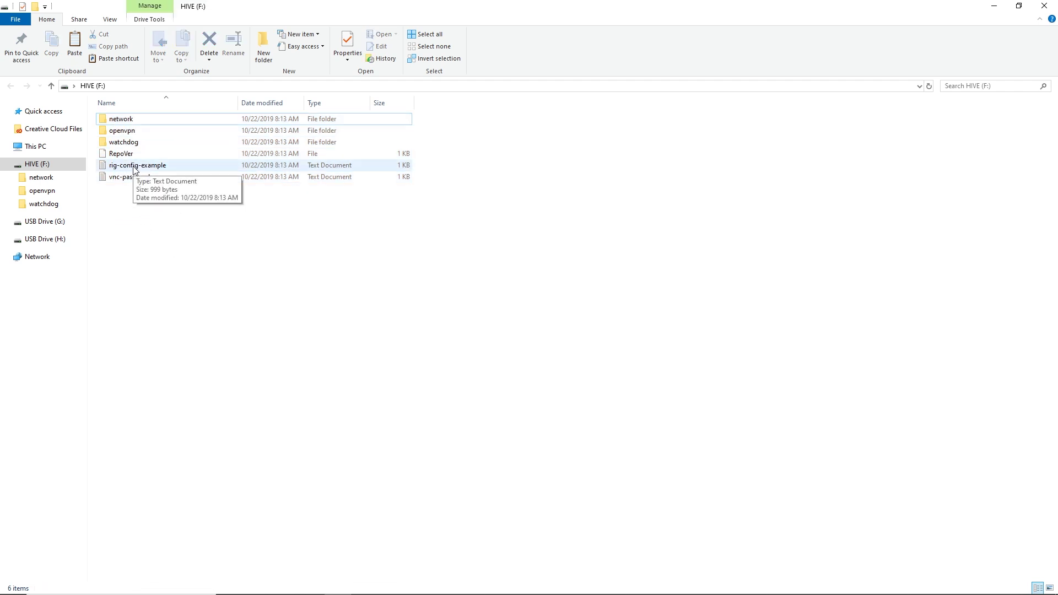
mouse_move(284, 584)
left_click(238, 538)
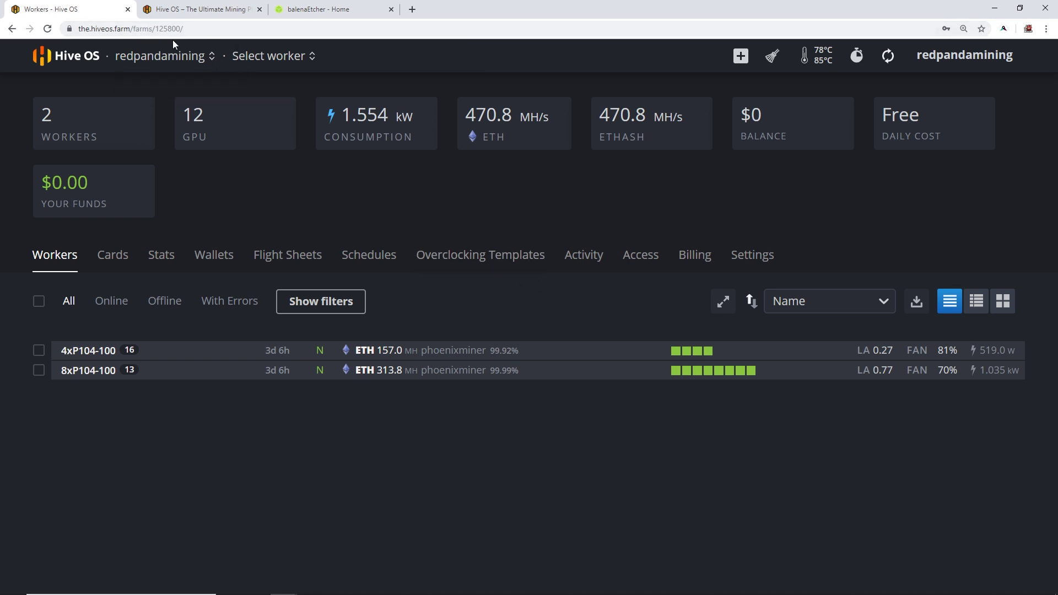
Step: Switch the stats cards to daily cost and GPU count, then open the add-worker menu
left_click(358, 124)
left_click(236, 107)
left_click(742, 59)
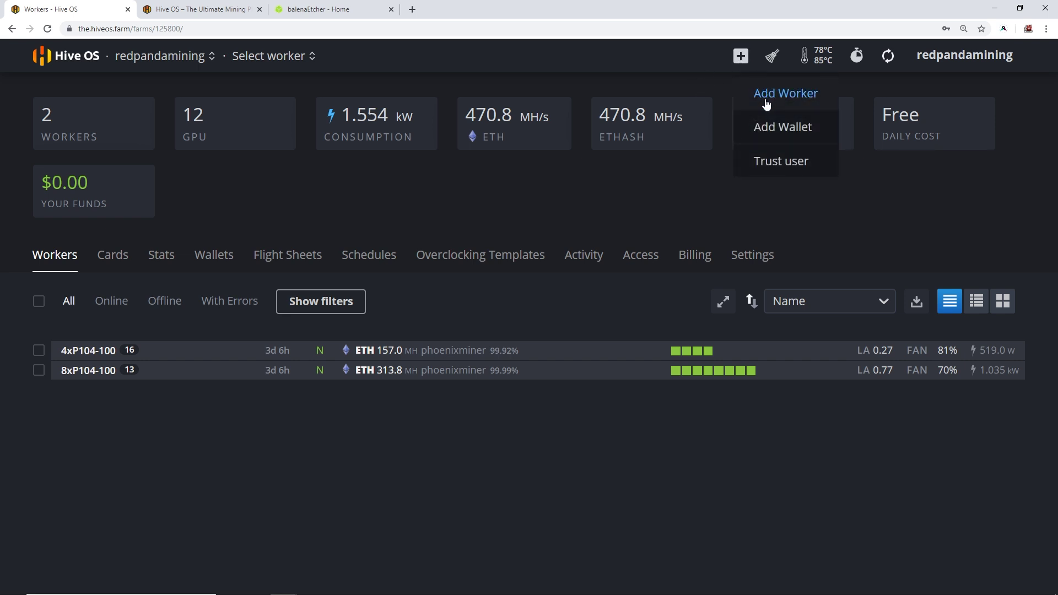